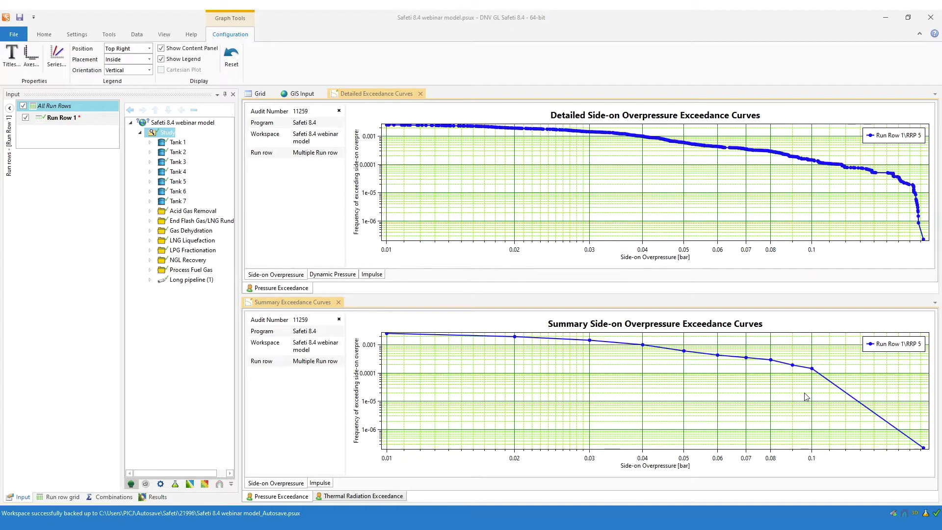
Examine which individual, societal and event tree results are offered as standard Risk and as Risk (Detailed) outputs.
left_click(45, 35)
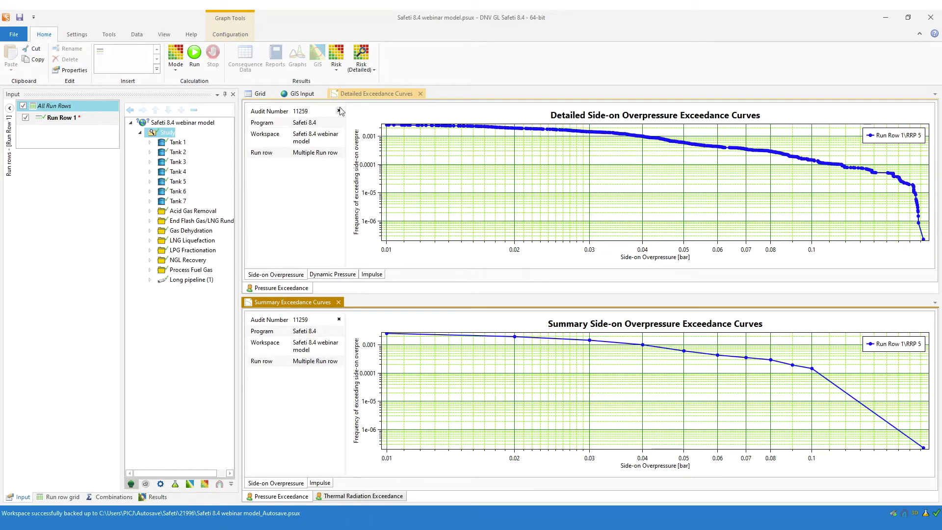
left_click(336, 71)
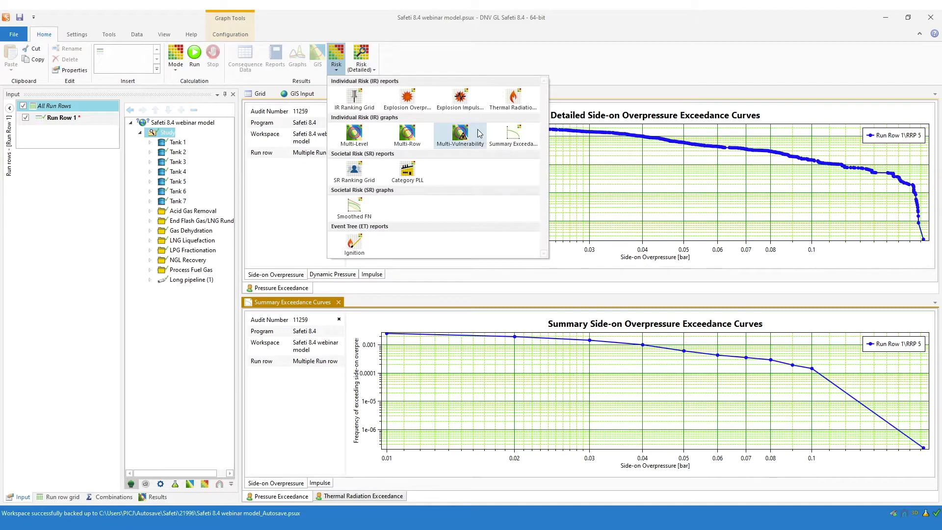
left_click(417, 65)
left_click(363, 70)
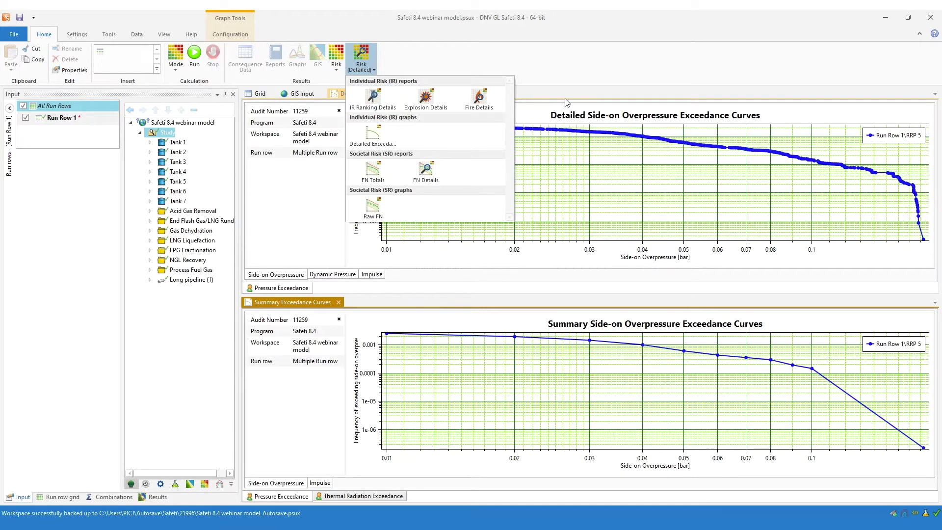
left_click(596, 82)
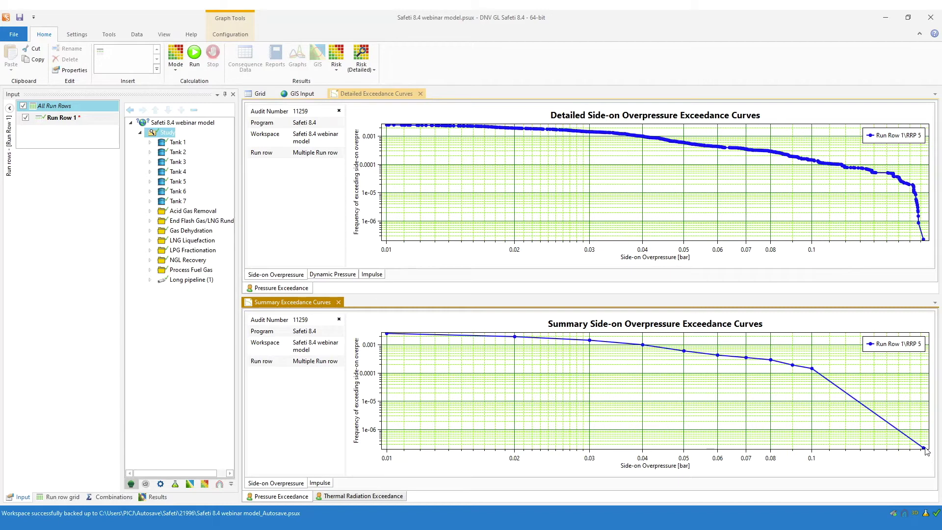
Open the summary exceedance settings in the risk preferences and examine the explosion overpressure buckets around 0.1 and 0.2 in a narrowed dialog.
mouse_move(923, 450)
left_click(77, 36)
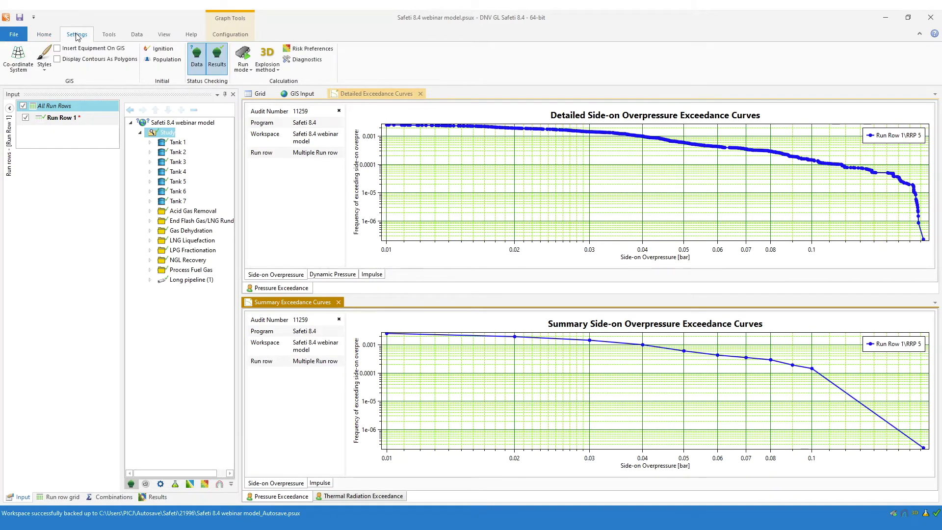
left_click(312, 50)
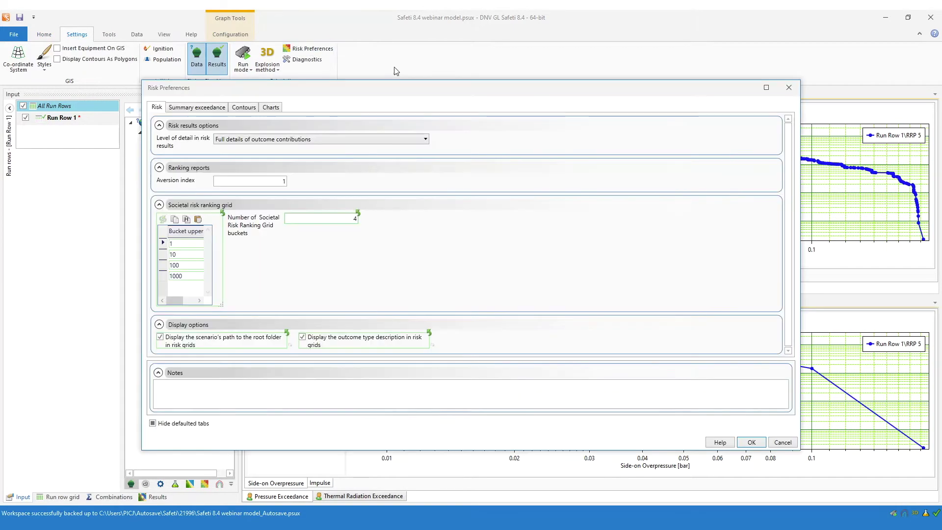
left_click(207, 112)
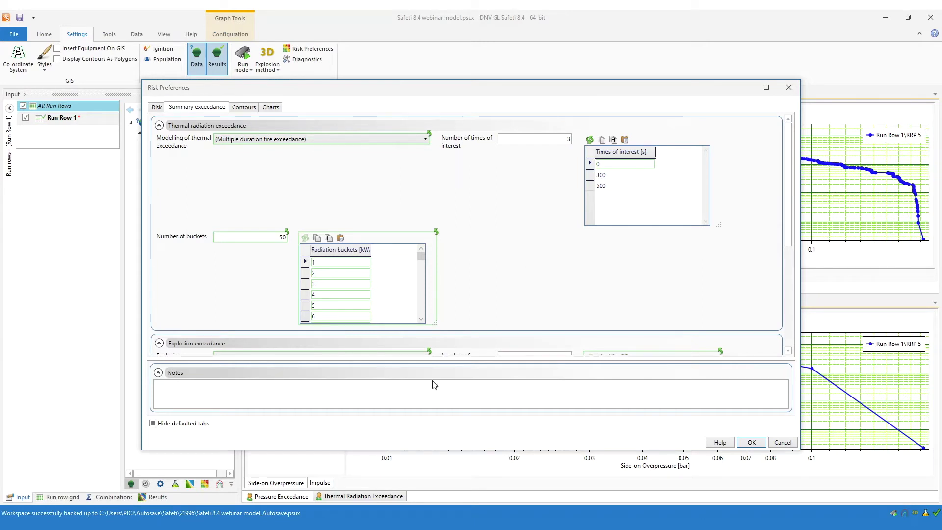
scroll(479, 248, "down", 6)
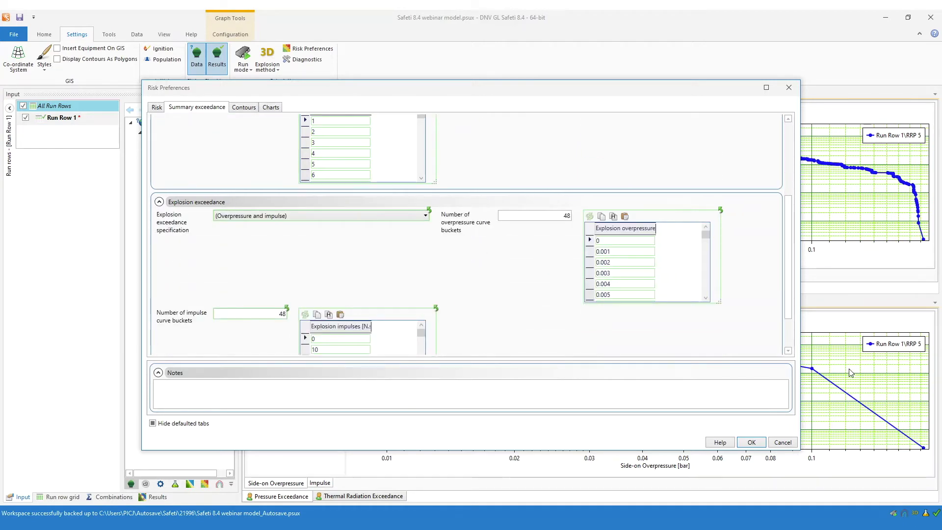
left_click_drag(802, 349, 494, 346)
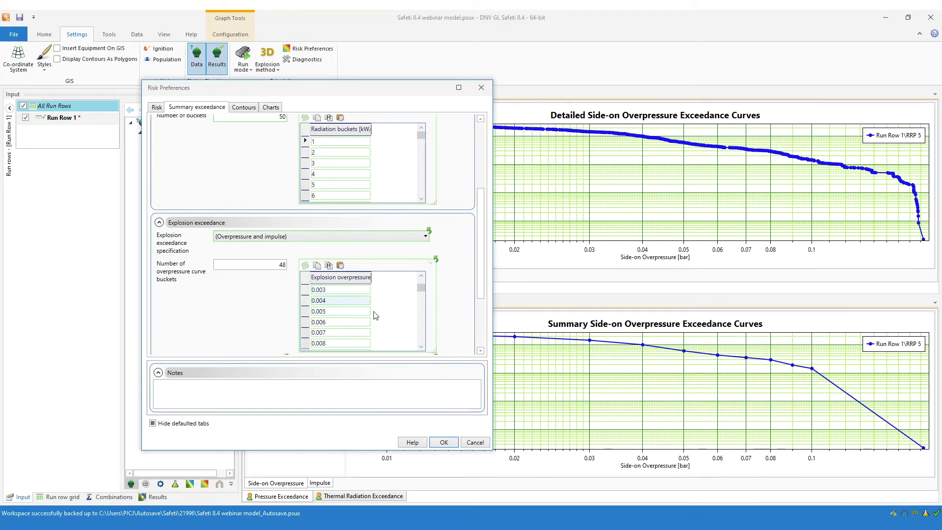
scroll(455, 336, "down", 1)
scroll(352, 293, "down", 1)
scroll(346, 290, "down", 3)
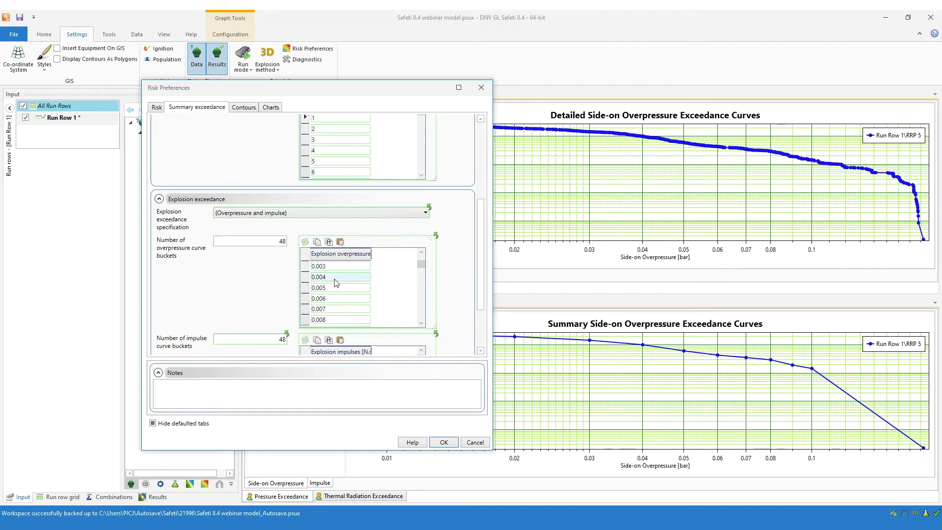
scroll(336, 283, "down", 2)
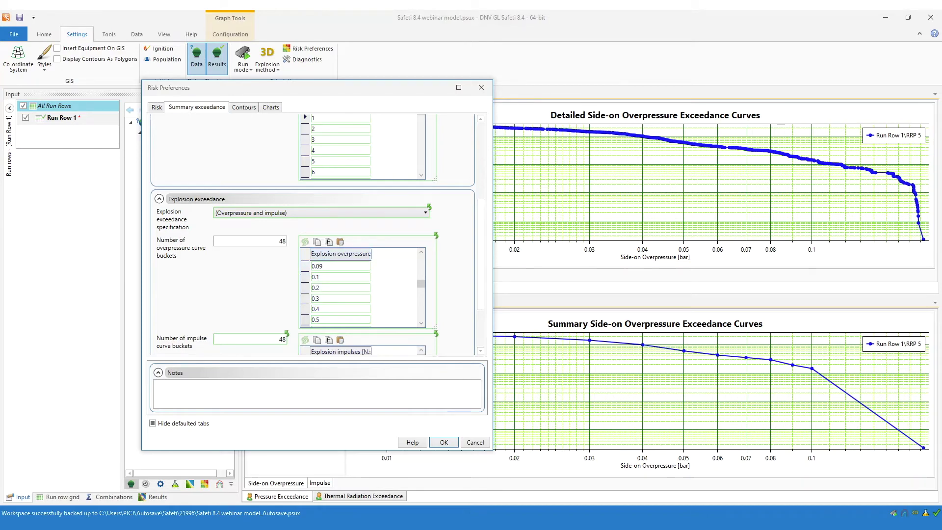
Switch to the Excel workbook and copy the full overpressure bucket list in A1:A57, including the highlighted values 0.11 to 0.19.
mouse_move(422, 526)
left_click(417, 484)
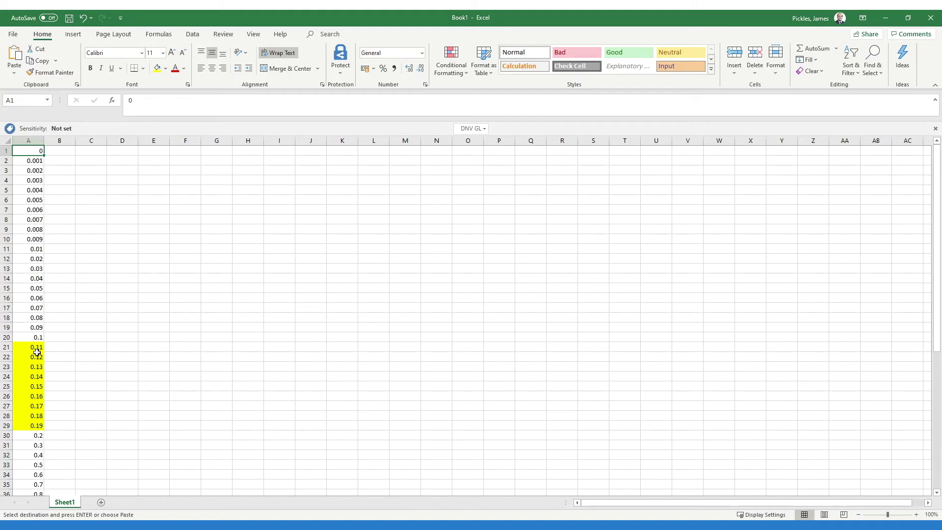
left_click_drag(37, 347, 30, 427)
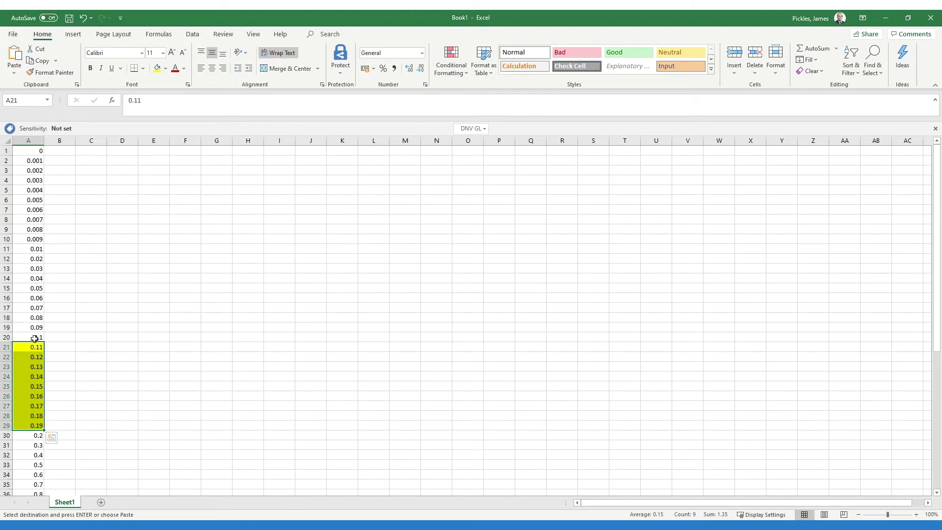
left_click(7, 337)
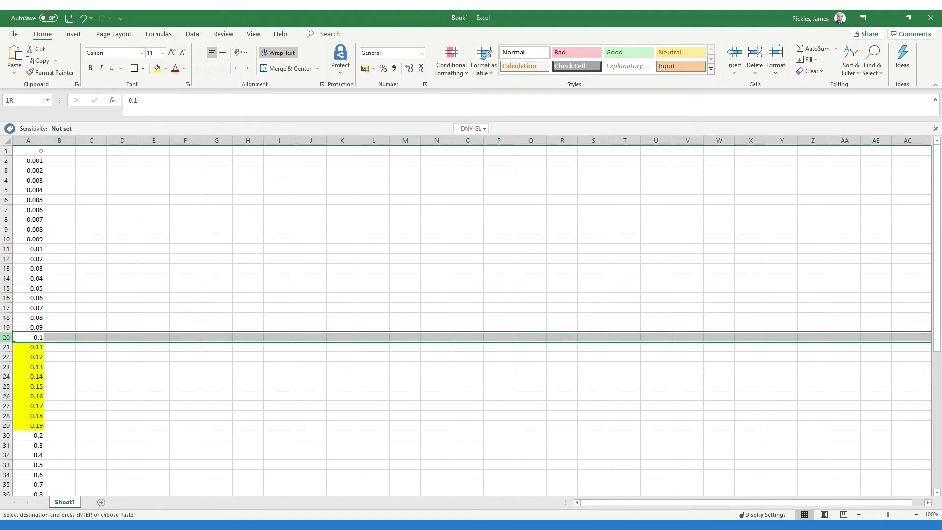
left_click(7, 436, "ctrl")
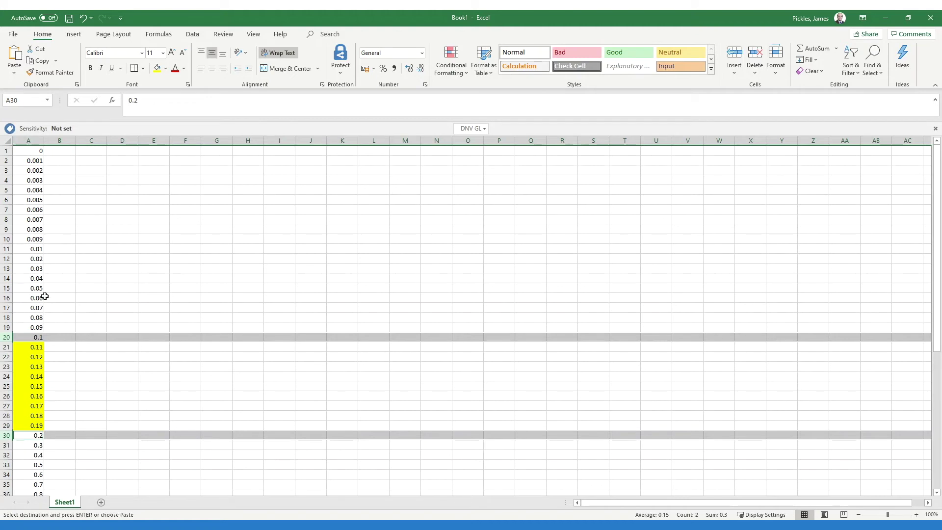
left_click(44, 152)
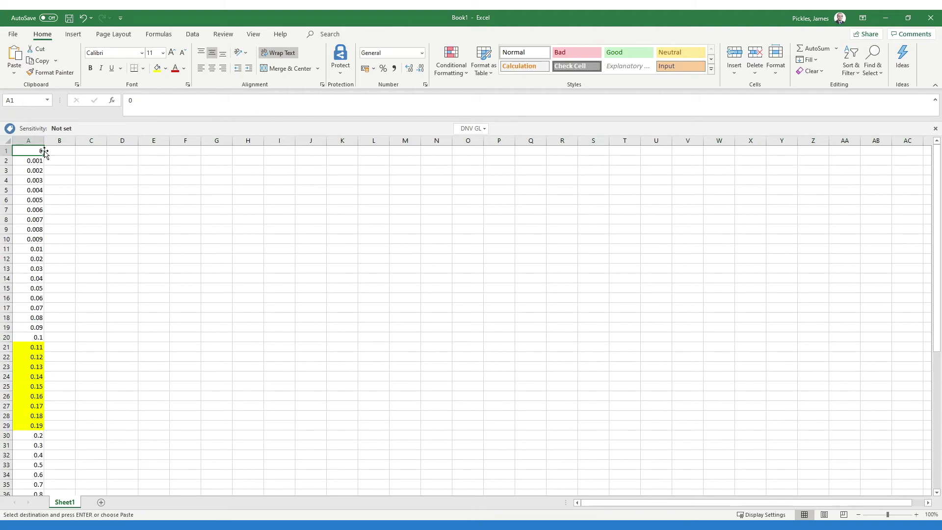
key("ctrl+shift+Down")
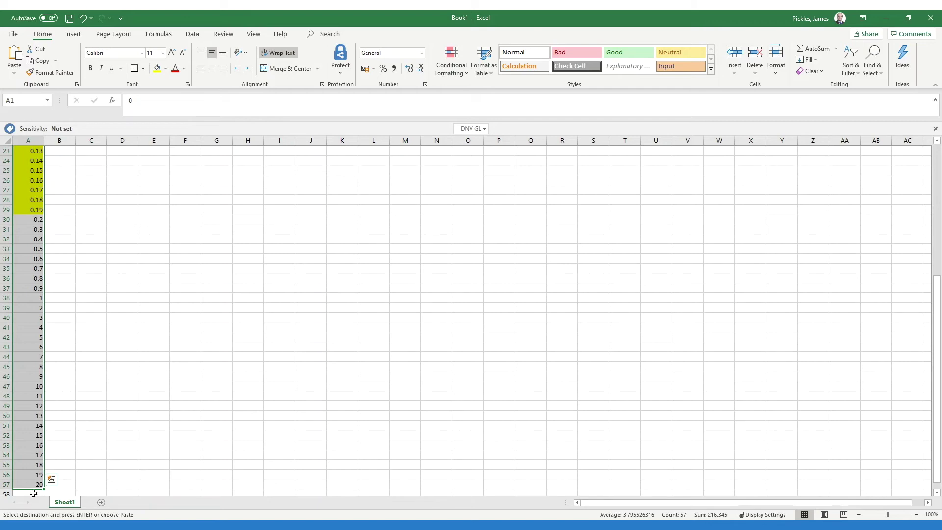
key("ctrl+c")
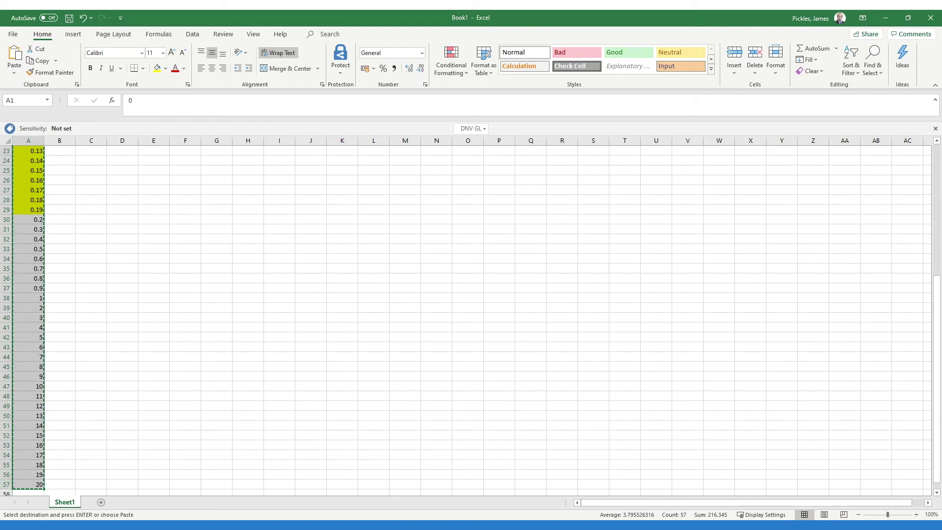
Back in Safeti, set the number of overpressure curve buckets to 57 and paste the copied values, accepting the deletion of existing results.
key("alt+Tab")
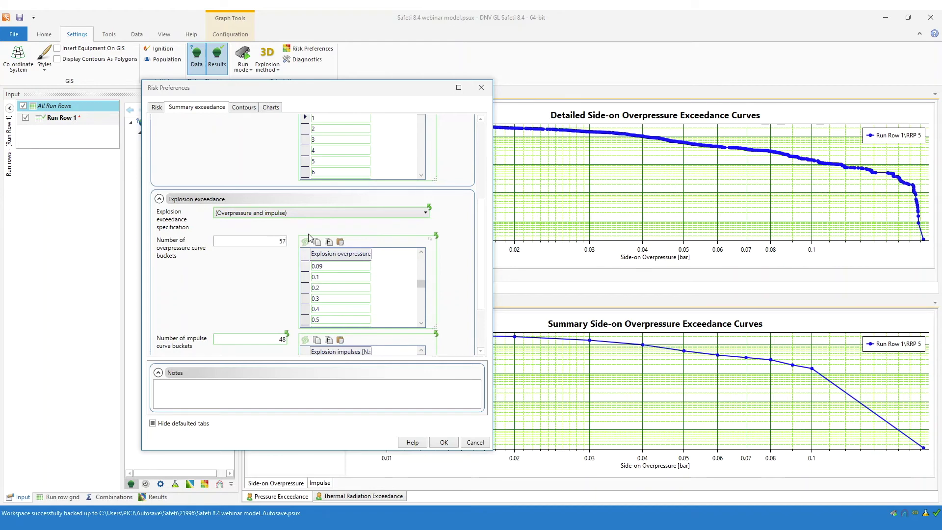
key("ctrl+v")
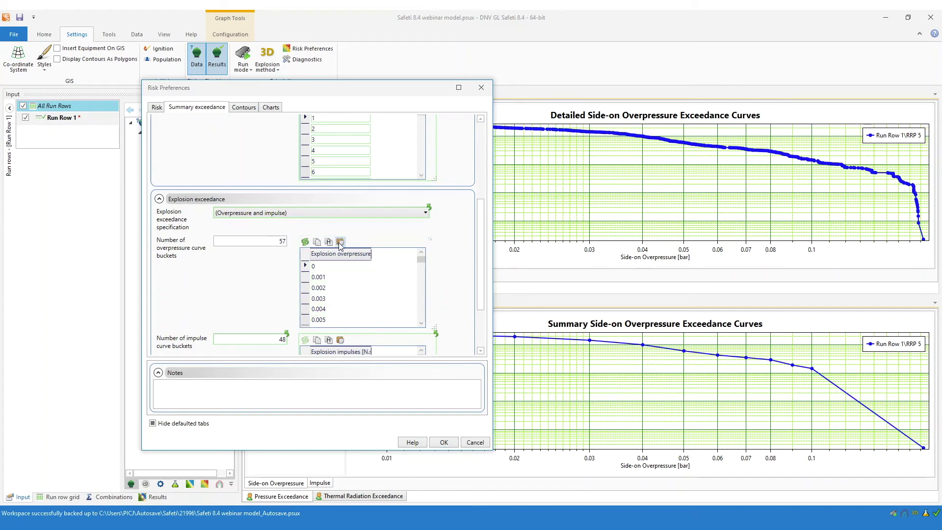
left_click(421, 324)
left_click(420, 324)
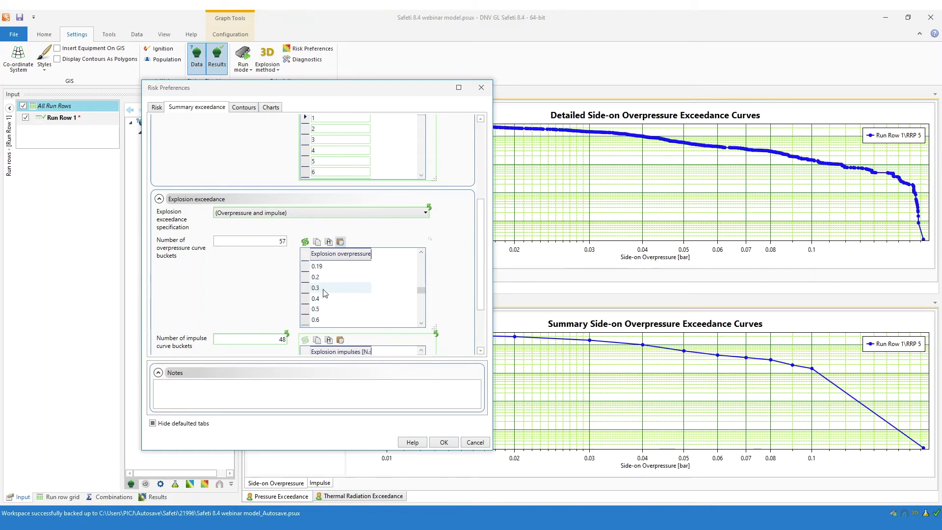
left_click(445, 443)
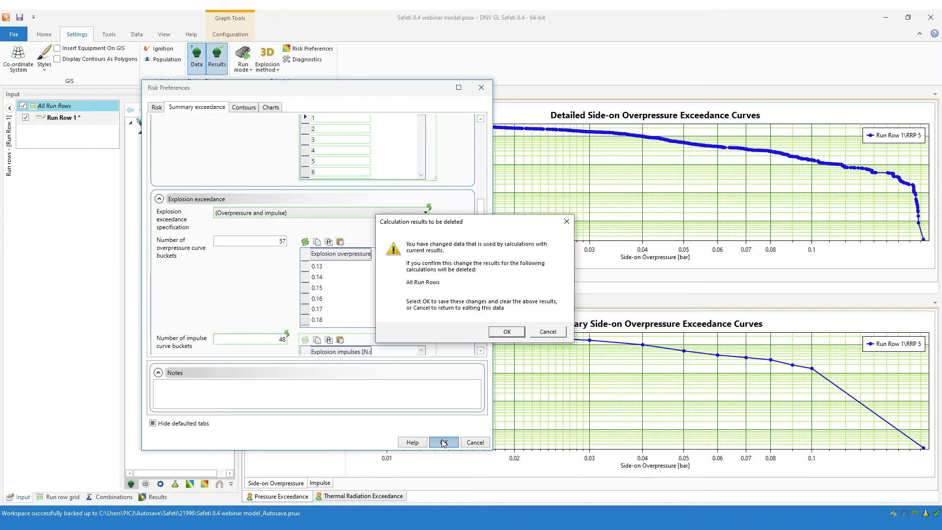
left_click(505, 332)
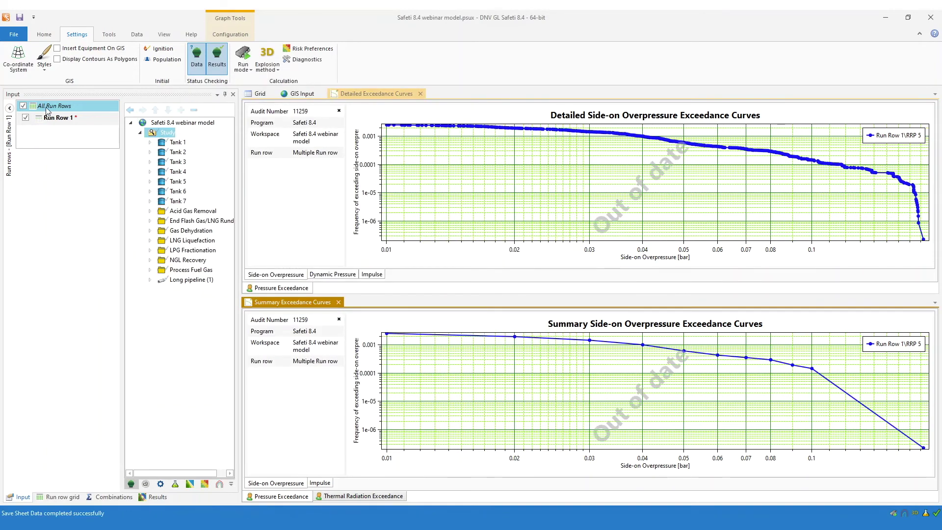
Rerun the calculation for all run rows and generate a new Summary Exceedance graph for Run Row 1.
left_click(44, 34)
left_click(195, 54)
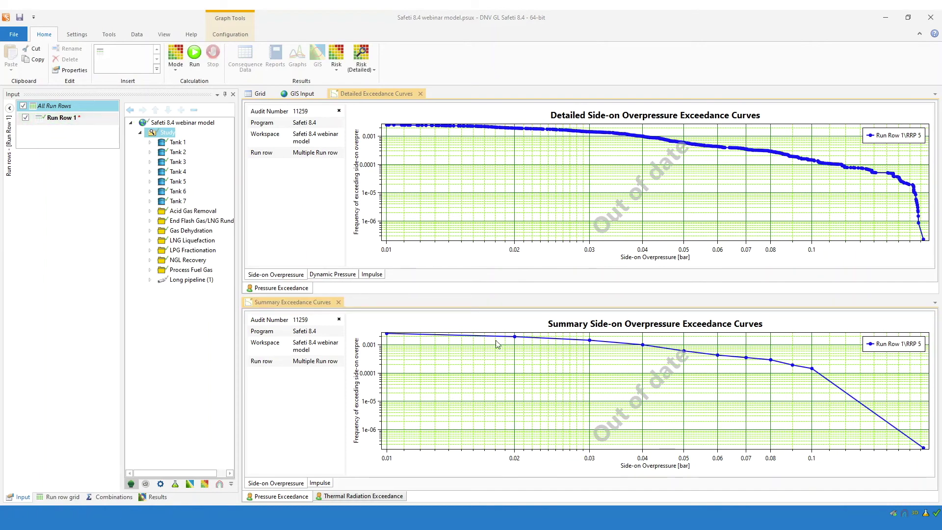
left_click(337, 69)
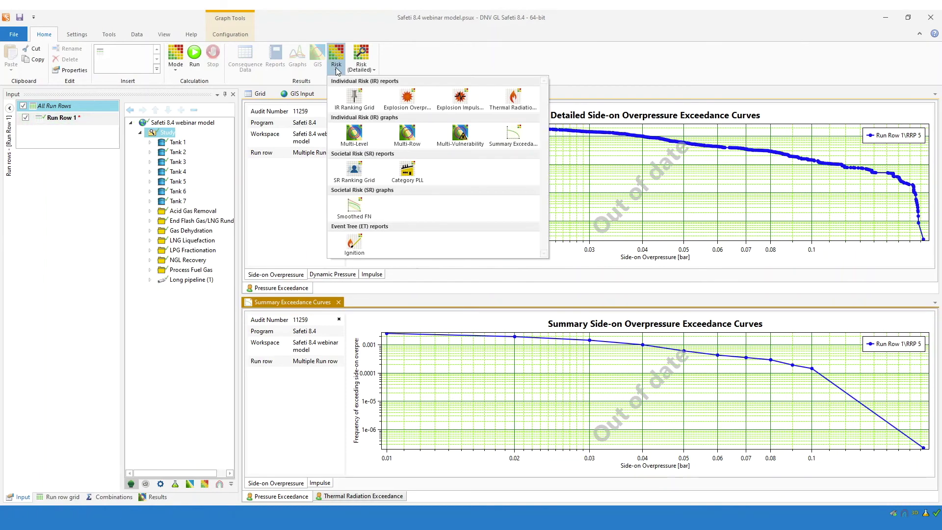
left_click(497, 135)
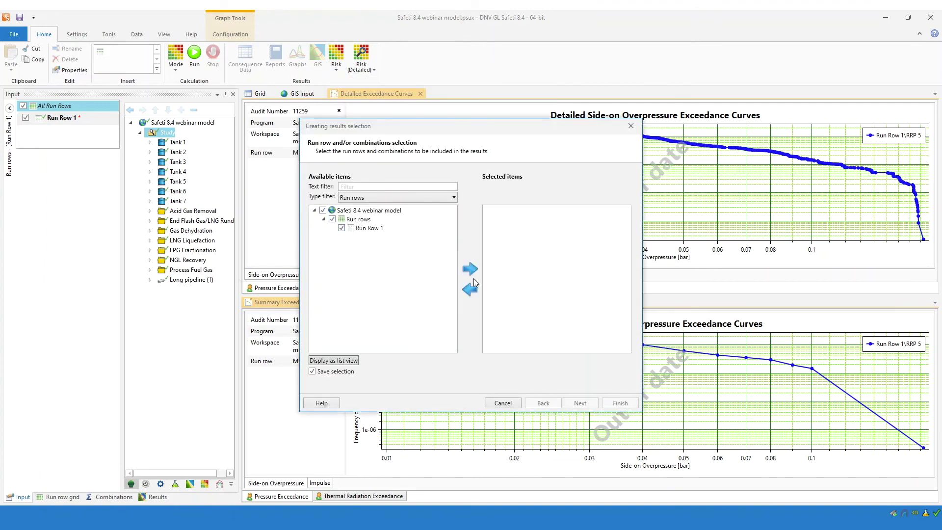
left_click(478, 270)
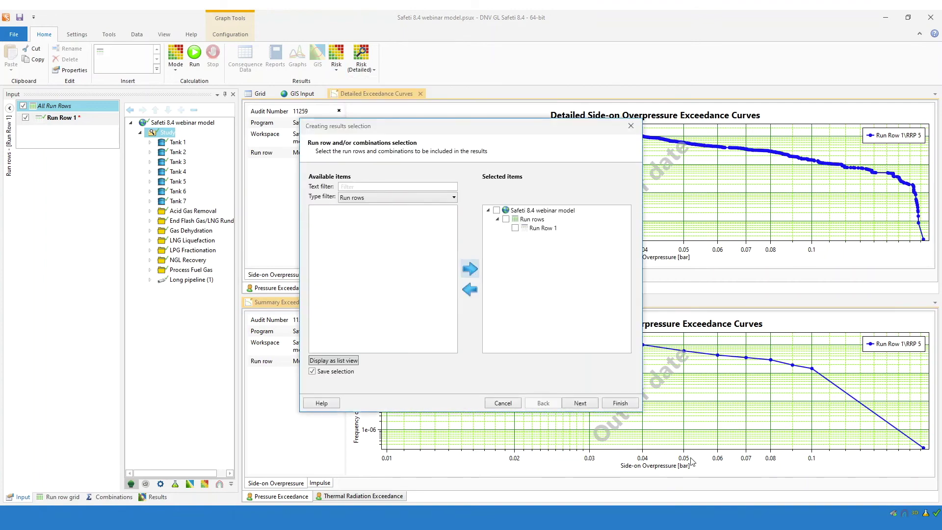
left_click(620, 403)
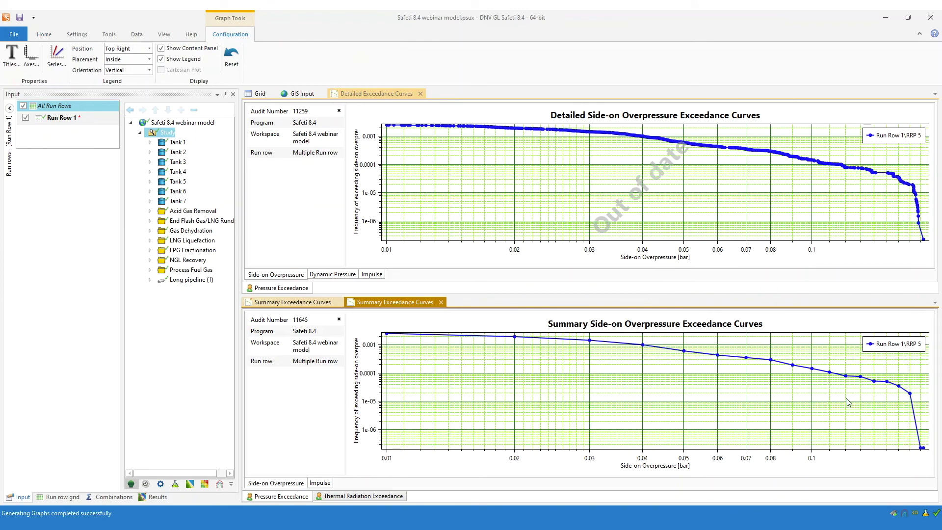